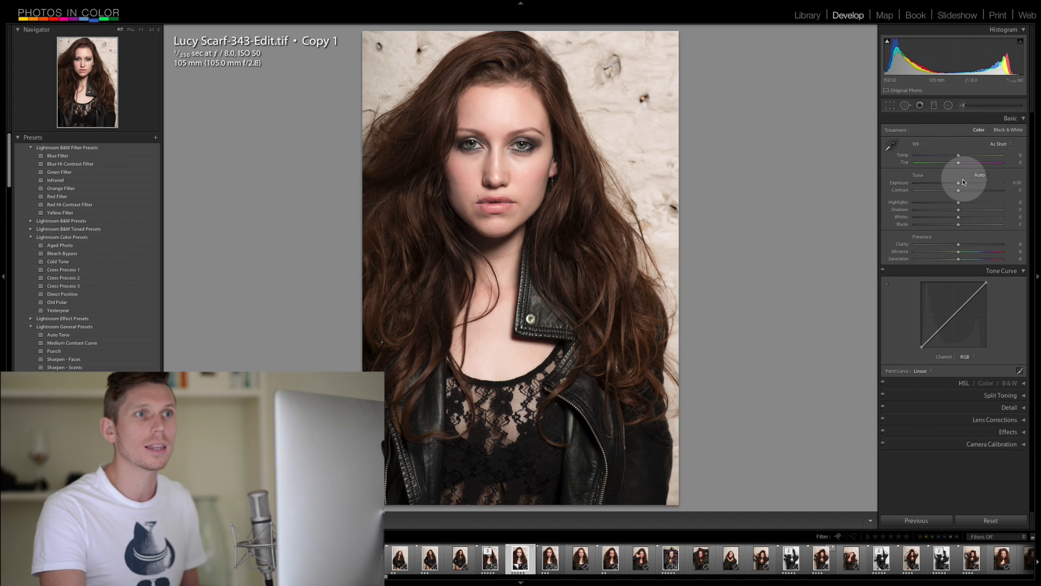
# - Try brightening the portrait with Exposure +1.35, Shadows +25 and Whites -52, and reset all adjustments
pyautogui.moveTo(958, 183); pyautogui.dragTo(971, 185)
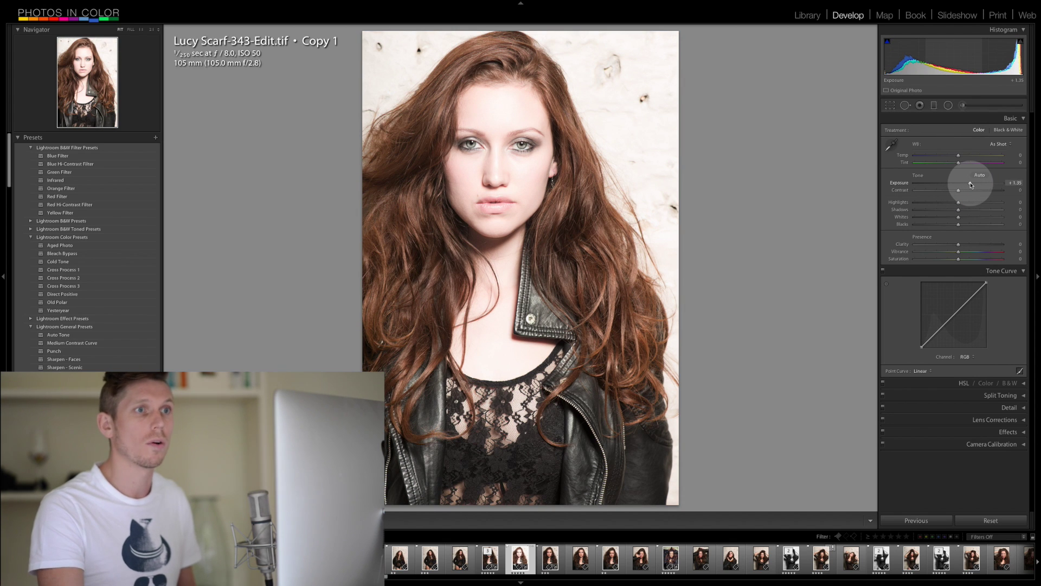
pyautogui.moveTo(958, 211); pyautogui.dragTo(934, 217)
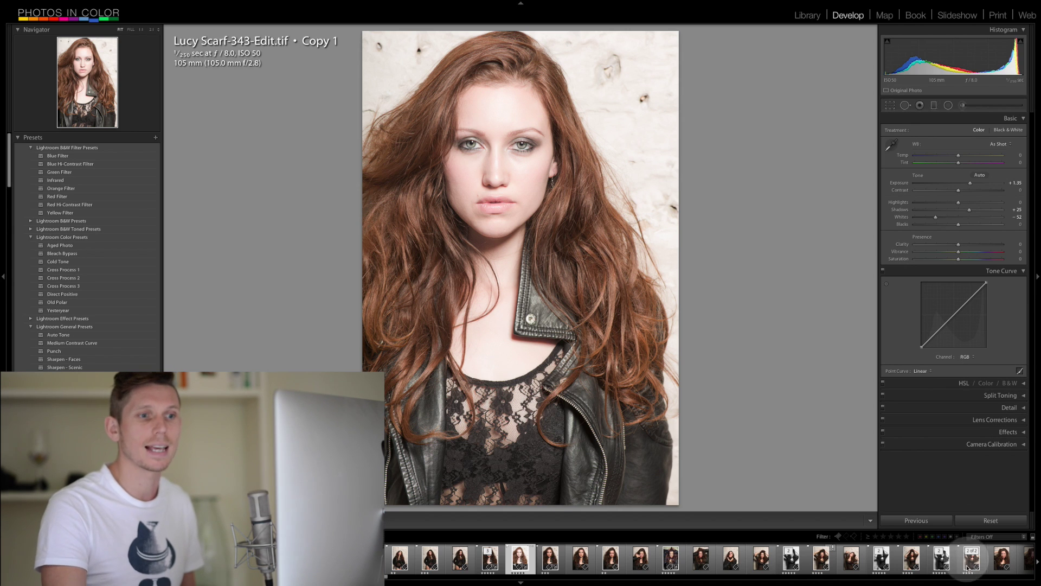
pyautogui.click(984, 523)
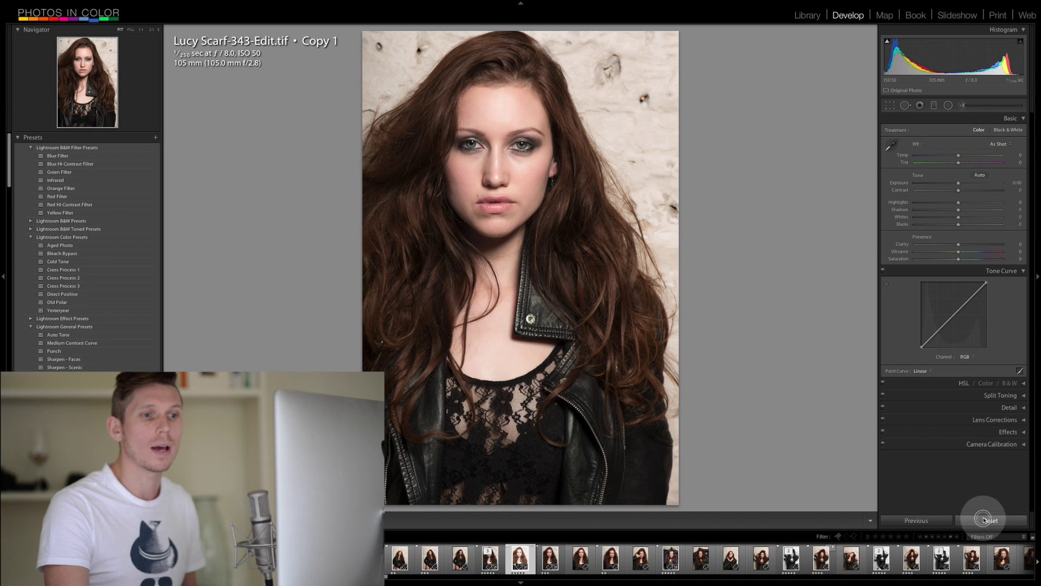
# - Try lifting the midtones of the RGB point curve and reset the photo's adjustments
pyautogui.moveTo(956, 312); pyautogui.dragTo(952, 305)
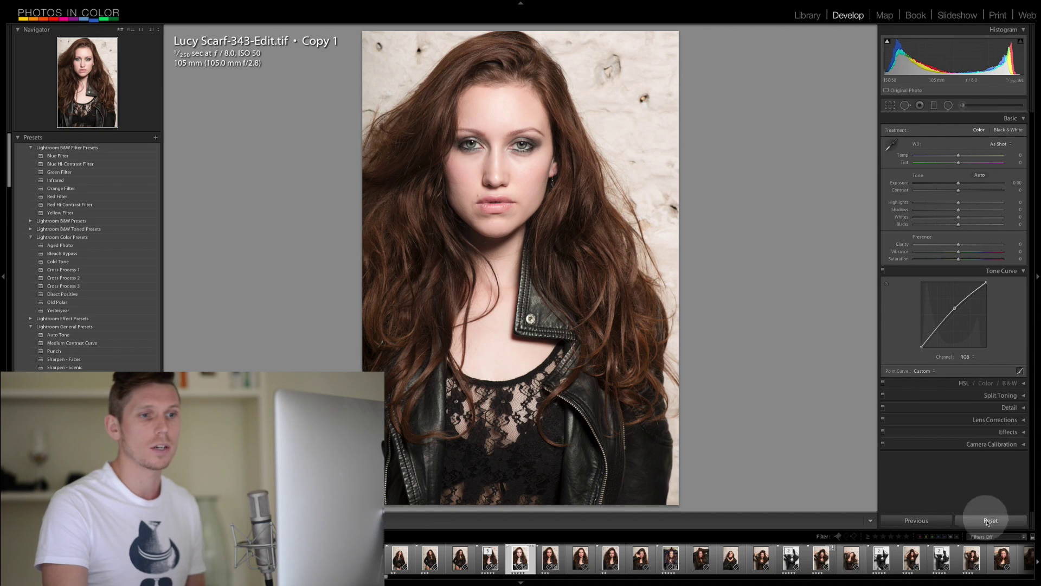
pyautogui.click(990, 521)
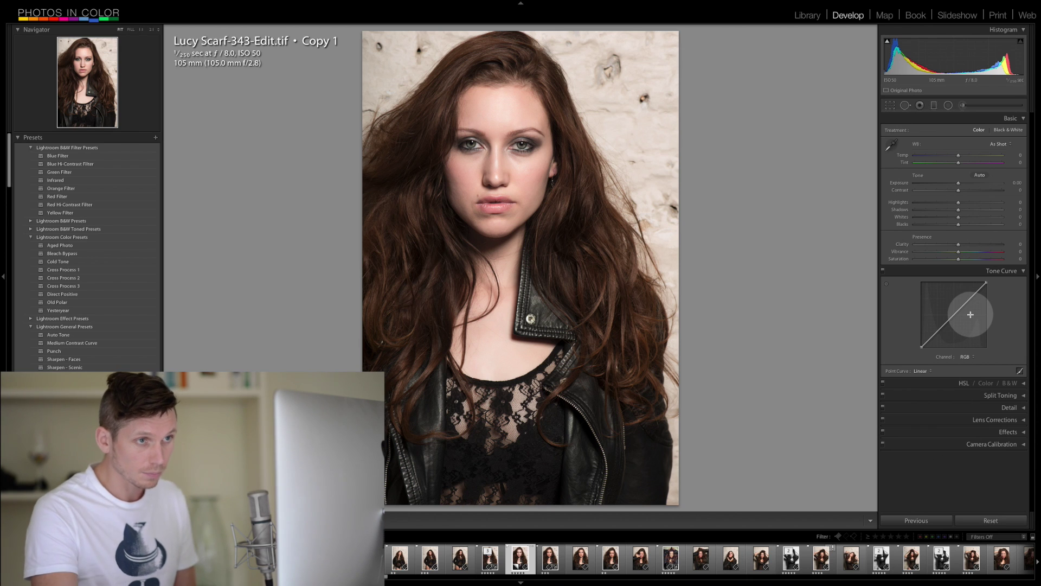
# - Switch the tone curve to region editing and try Shadows +27, Darks -12 and Highlights -9
pyautogui.click(1019, 371)
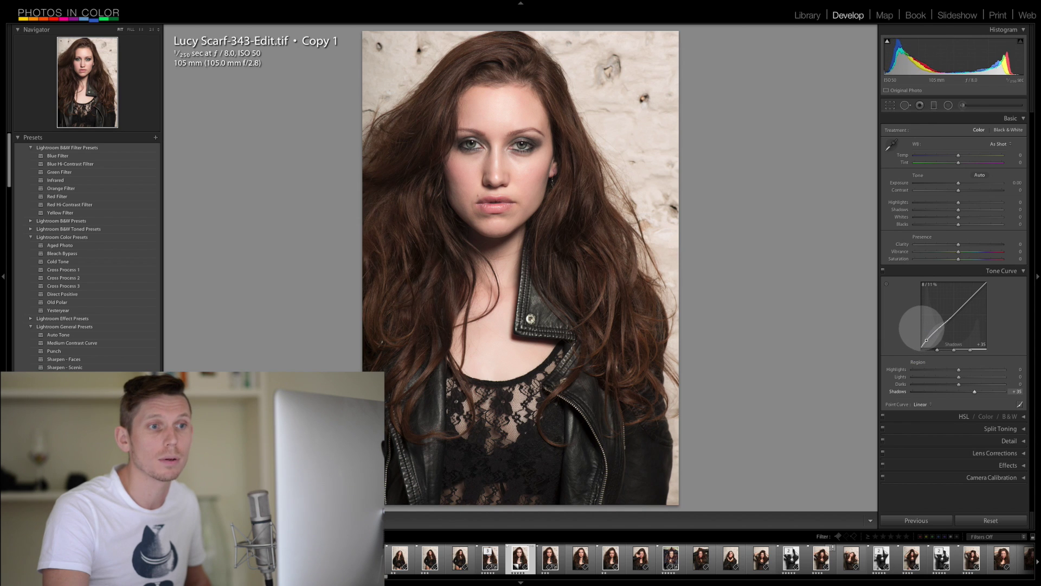
pyautogui.moveTo(917, 305); pyautogui.dragTo(918, 297)
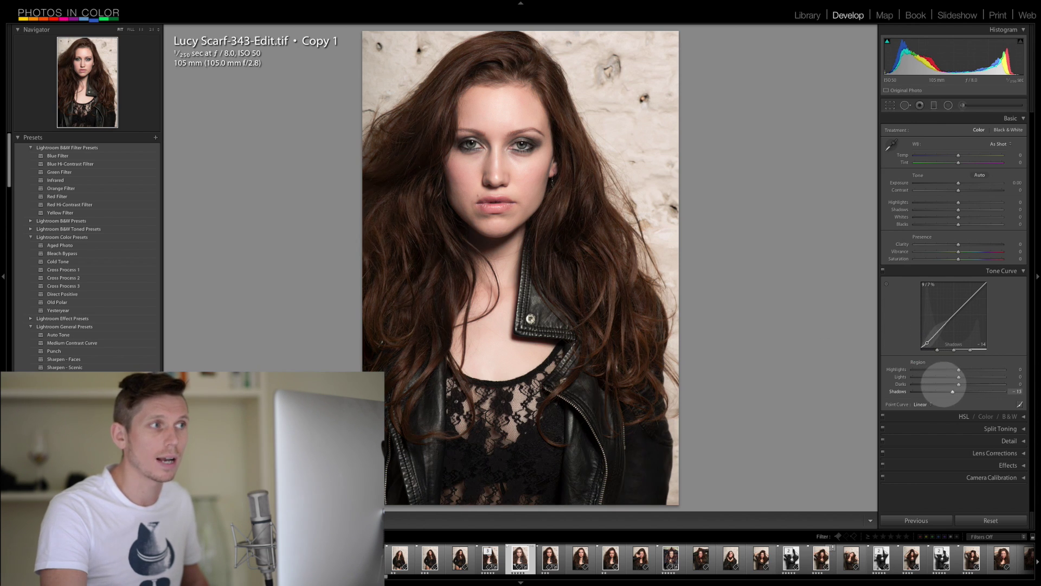
pyautogui.moveTo(953, 391); pyautogui.dragTo(974, 391)
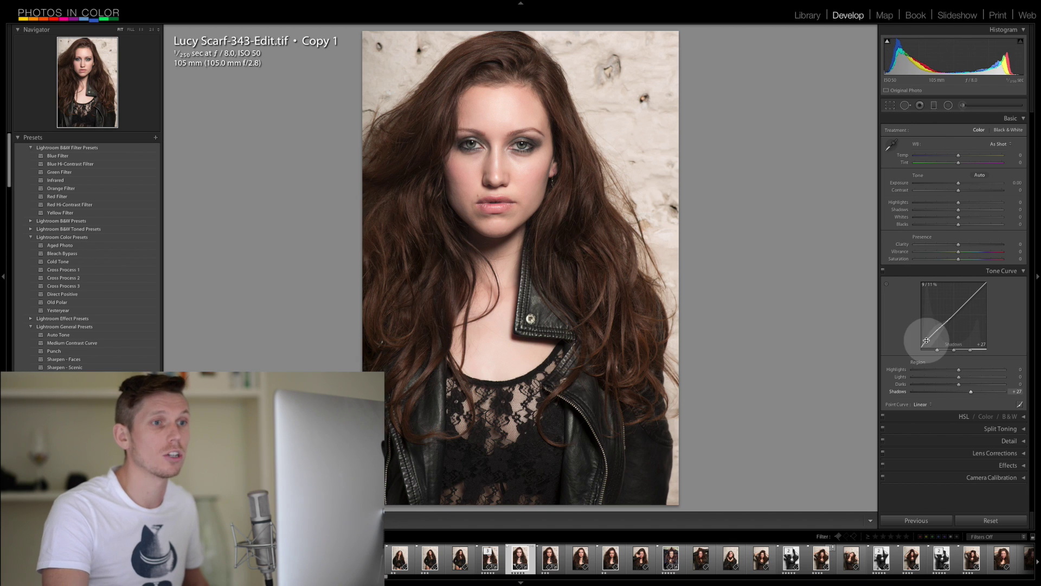
pyautogui.moveTo(953, 314); pyautogui.dragTo(964, 303)
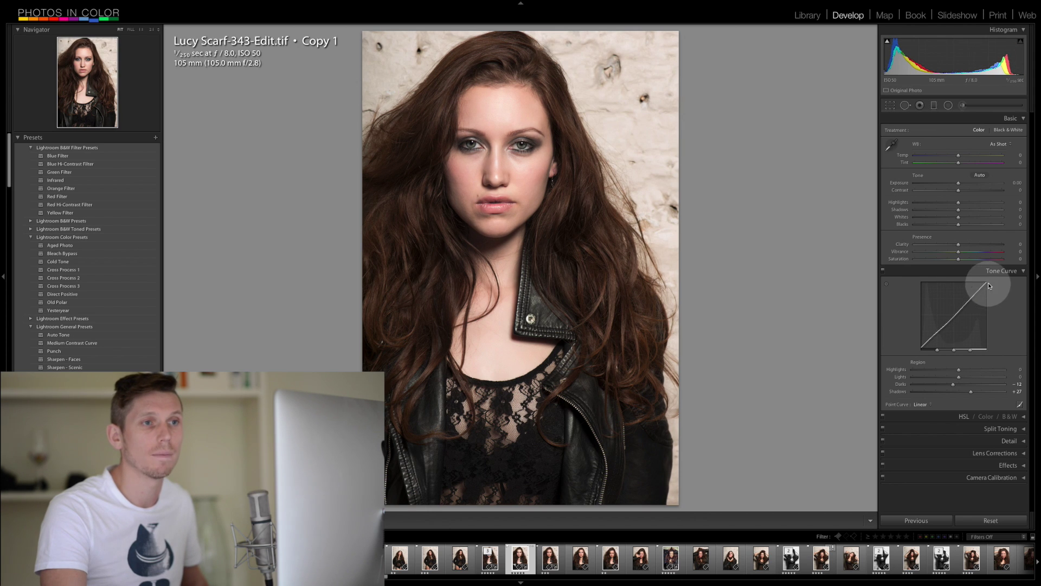
pyautogui.moveTo(982, 286); pyautogui.dragTo(981, 287)
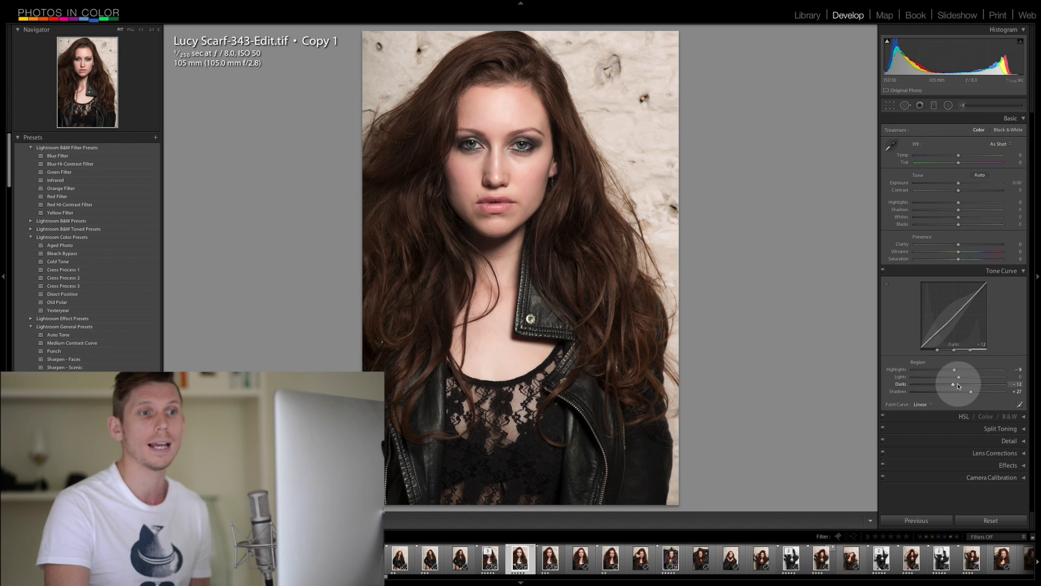
# - Try Darks at +30 in the region curve and return the tone curve regions to zero
pyautogui.moveTo(952, 385); pyautogui.dragTo(976, 385)
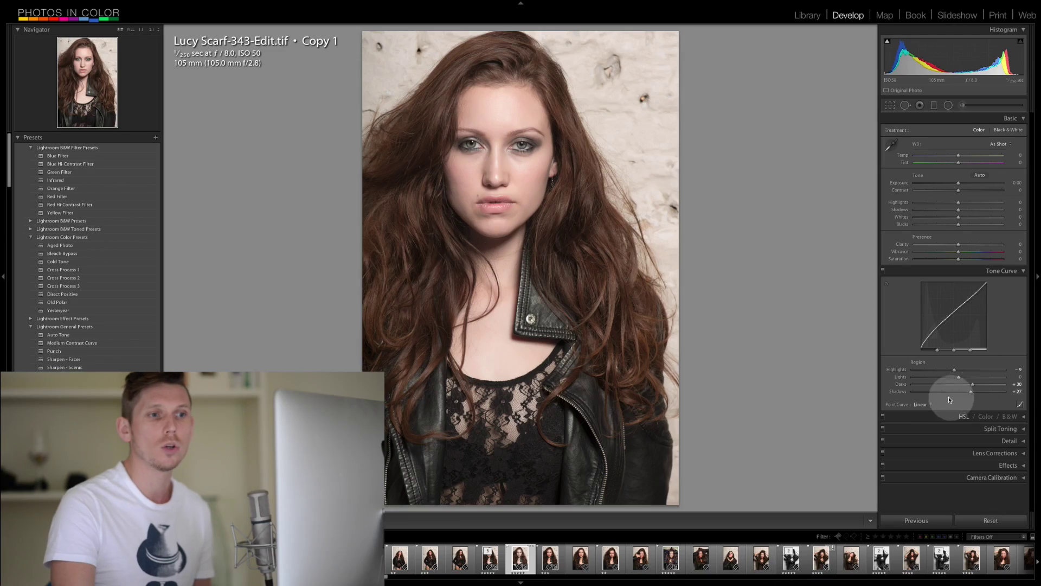
pyautogui.click(922, 404)
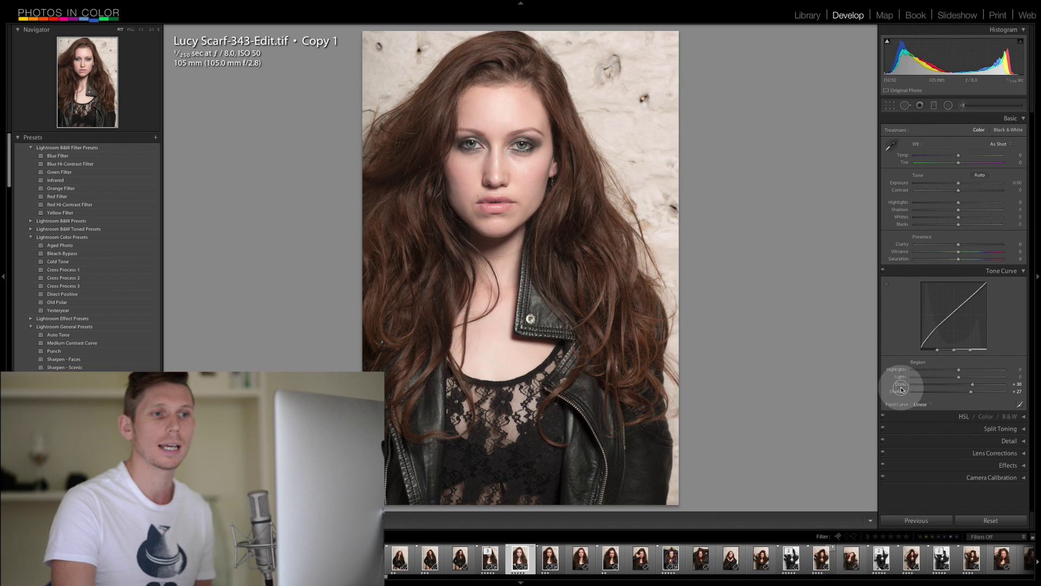
pyautogui.doubleClick(901, 385)
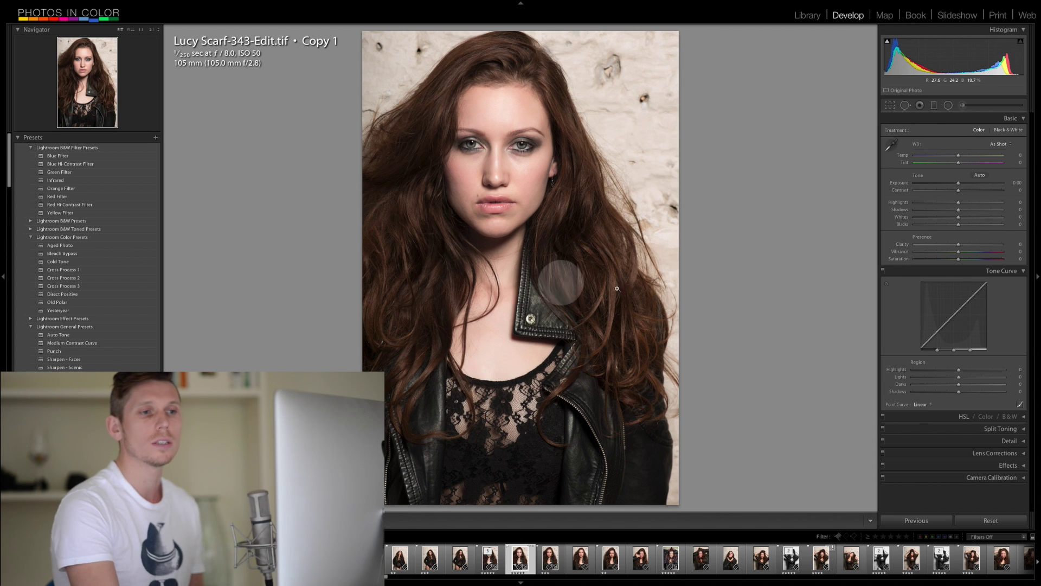
# - Return to point curve editing and try raising and lowering a midtone control point on the RGB curve
pyautogui.click(1020, 404)
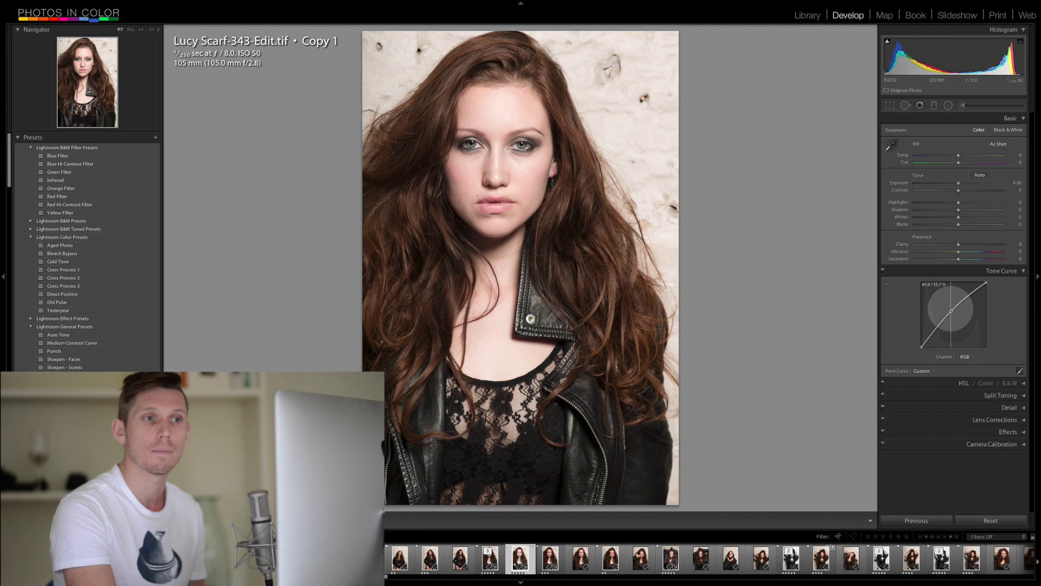
pyautogui.moveTo(951, 310)
pyautogui.mouseDown()
pyautogui.moveTo(952, 329)
pyautogui.moveTo(953, 318)
pyautogui.mouseUp()
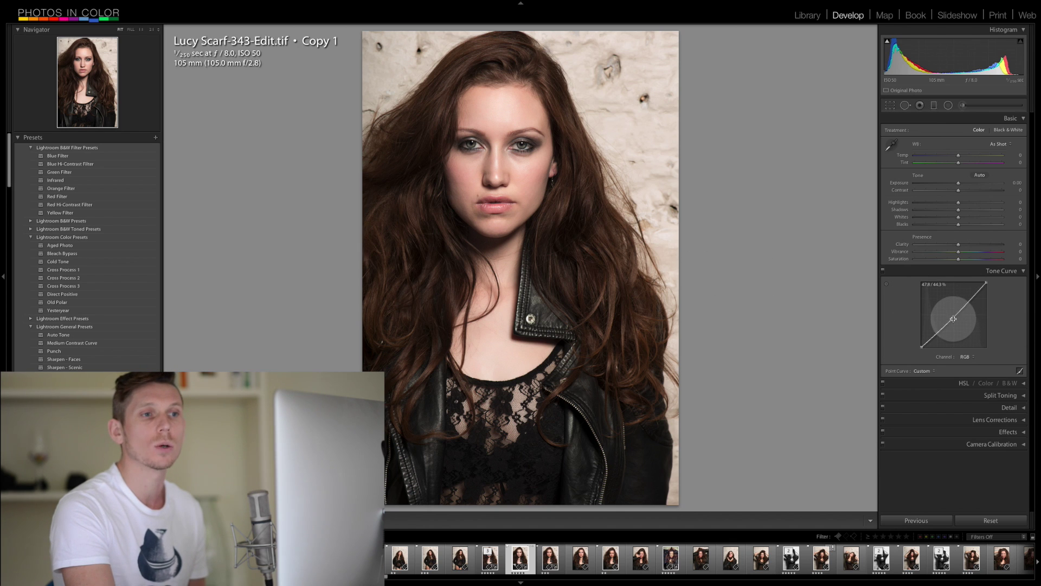
pyautogui.moveTo(952, 318); pyautogui.dragTo(951, 312)
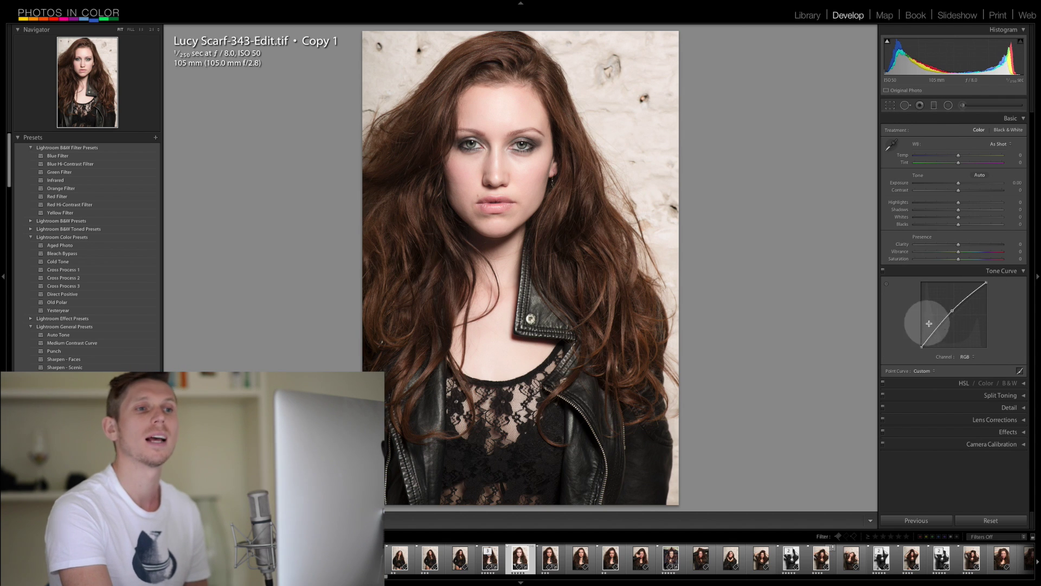
pyautogui.moveTo(953, 310); pyautogui.dragTo(948, 308)
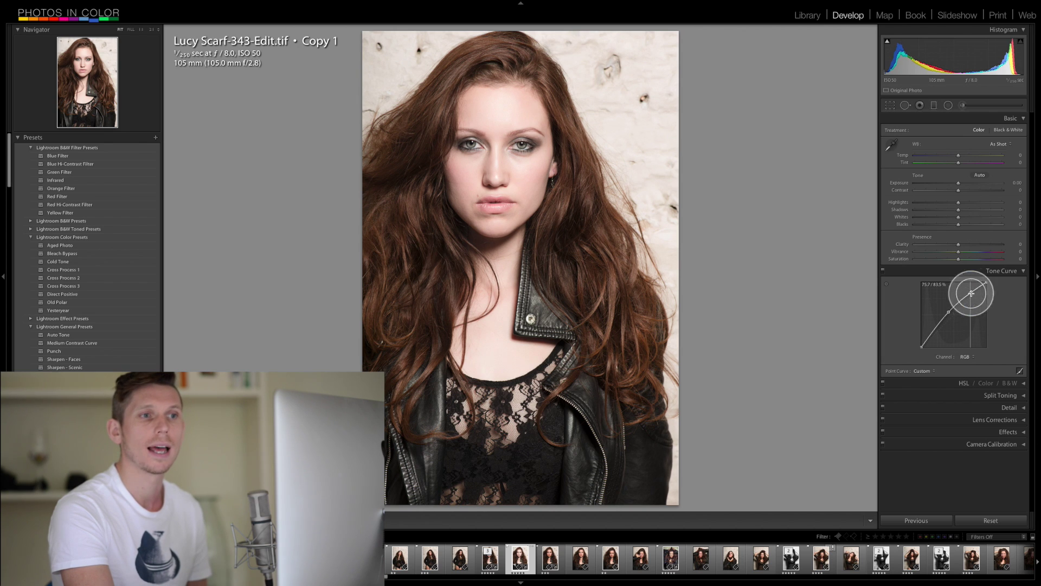
# - Try pulling down a highlight point and lifting a shadow point on the RGB curve, and restore the Linear curve
pyautogui.moveTo(971, 294); pyautogui.dragTo(972, 297)
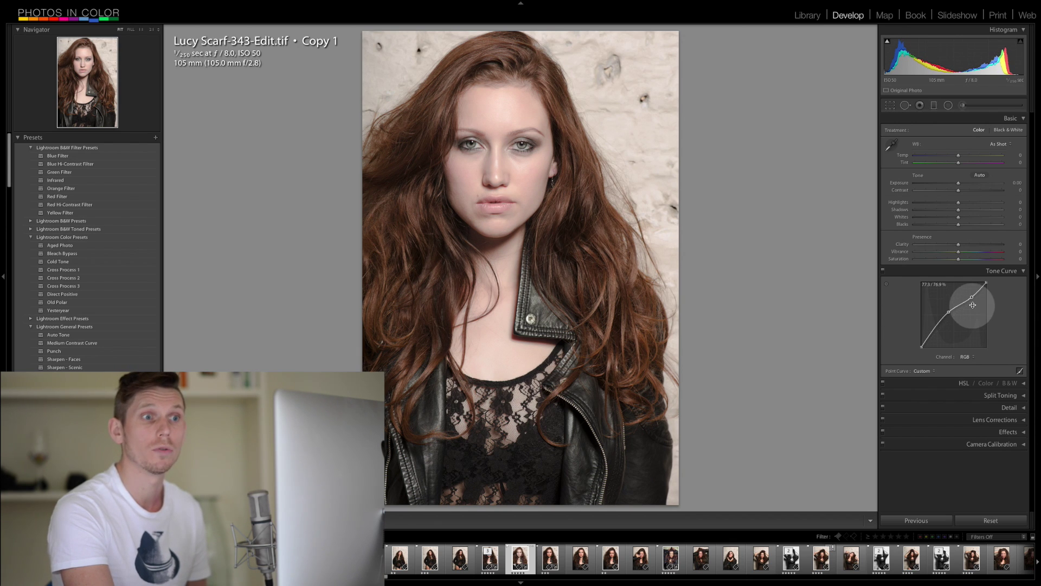
pyautogui.moveTo(972, 302); pyautogui.dragTo(972, 294)
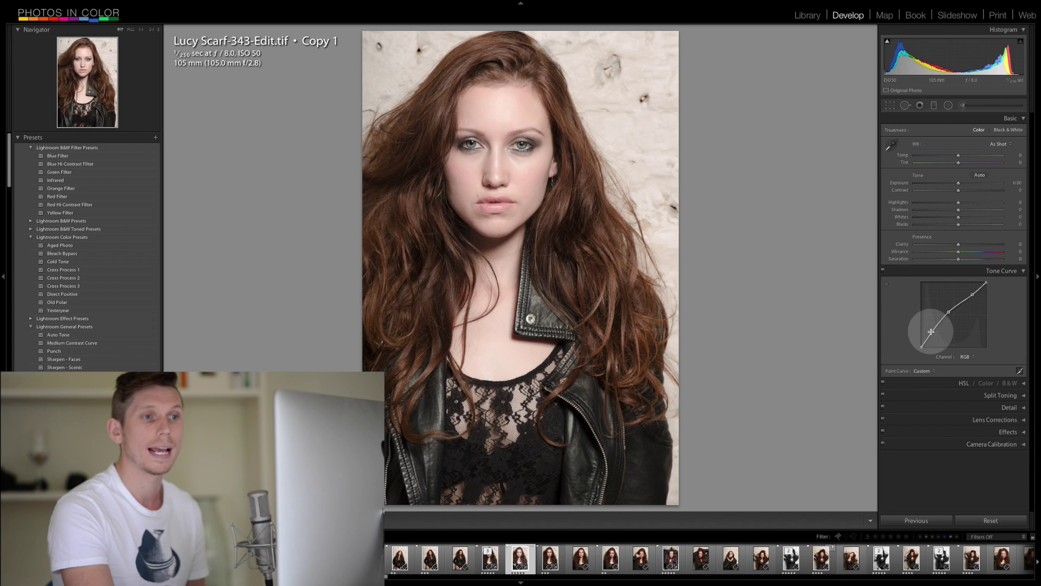
pyautogui.moveTo(934, 330); pyautogui.dragTo(934, 325)
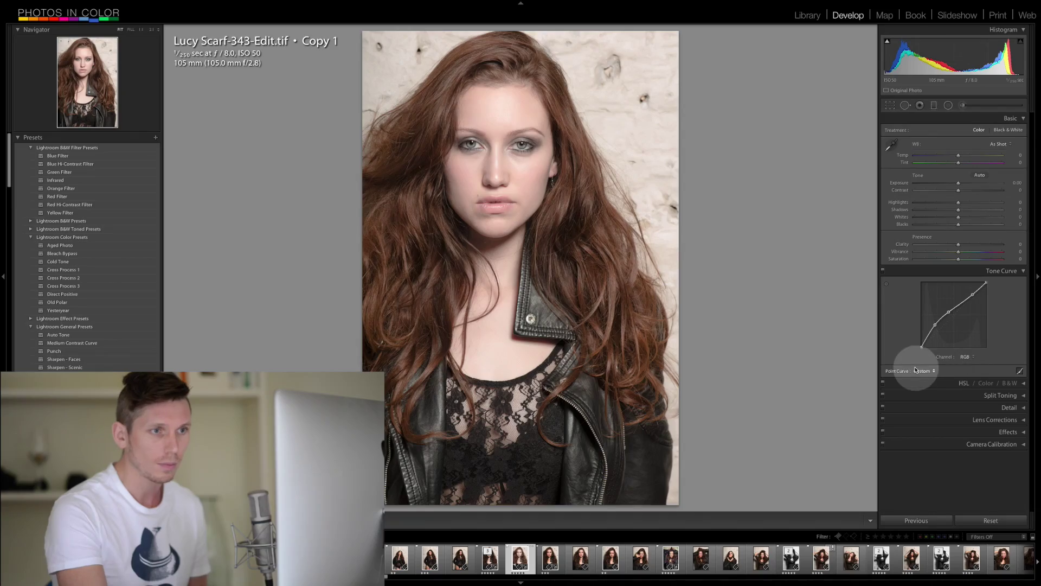
pyautogui.click(922, 371)
pyautogui.click(925, 347)
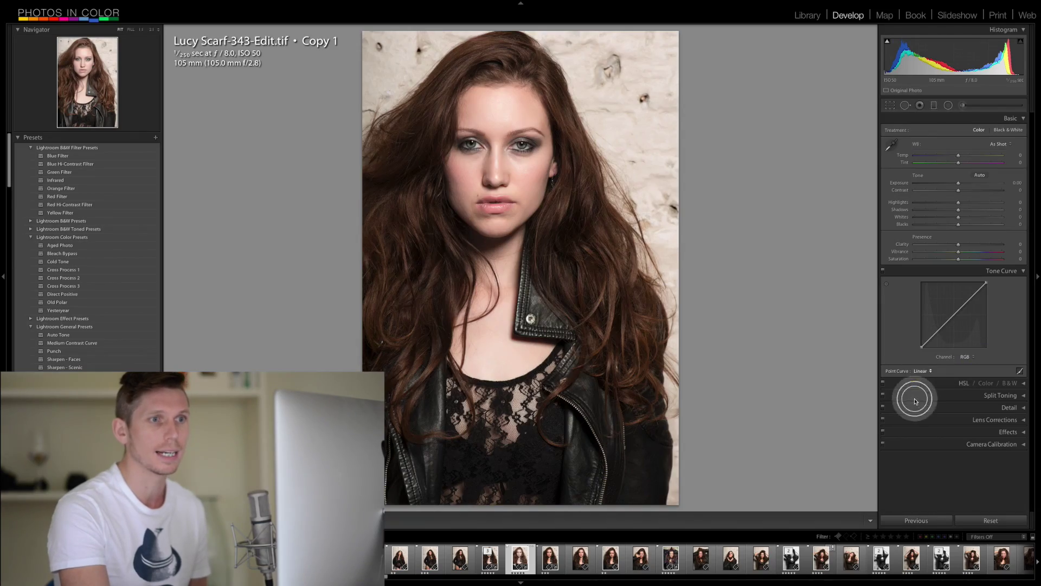
# - Try distorting the RGB curve with many control points and restore the Linear curve
pyautogui.moveTo(934, 337); pyautogui.dragTo(961, 309)
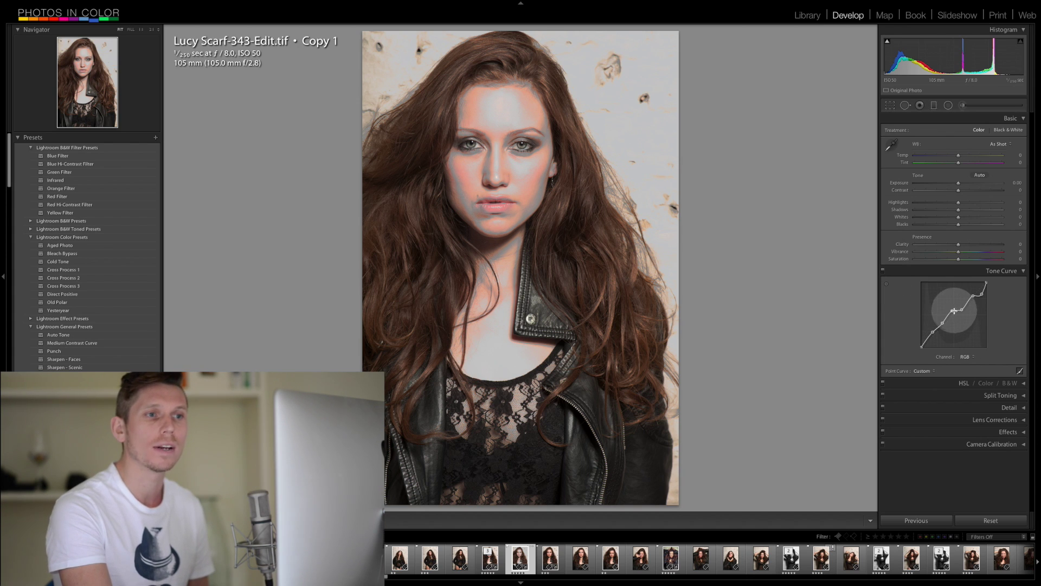
pyautogui.moveTo(943, 322); pyautogui.dragTo(966, 297)
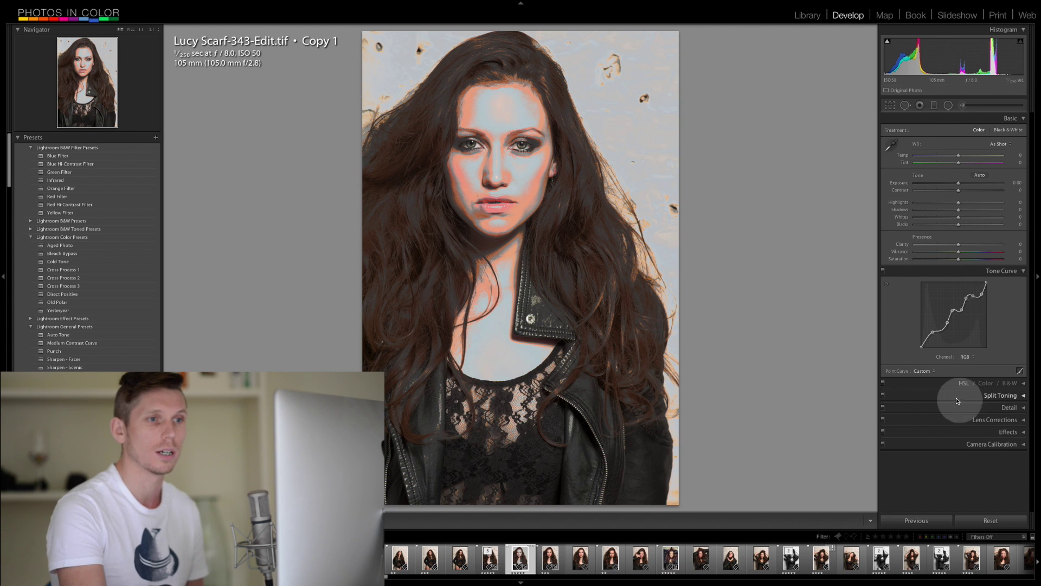
pyautogui.click(924, 371)
pyautogui.click(937, 349)
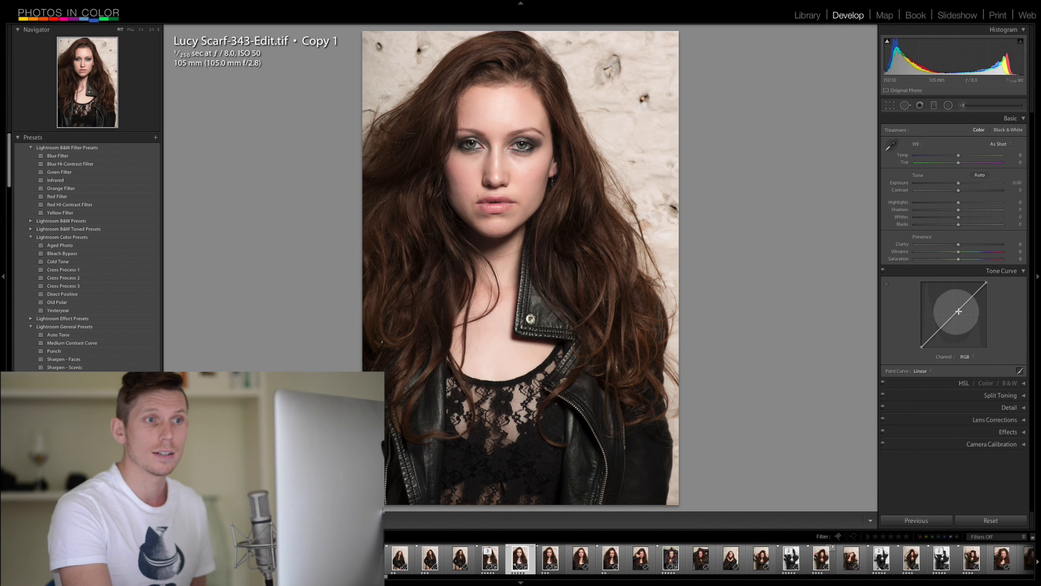
# - Shape the RGB curve into a gentle S with a raised highlight point and a slightly lowered shadow point
pyautogui.moveTo(969, 299); pyautogui.dragTo(948, 318)
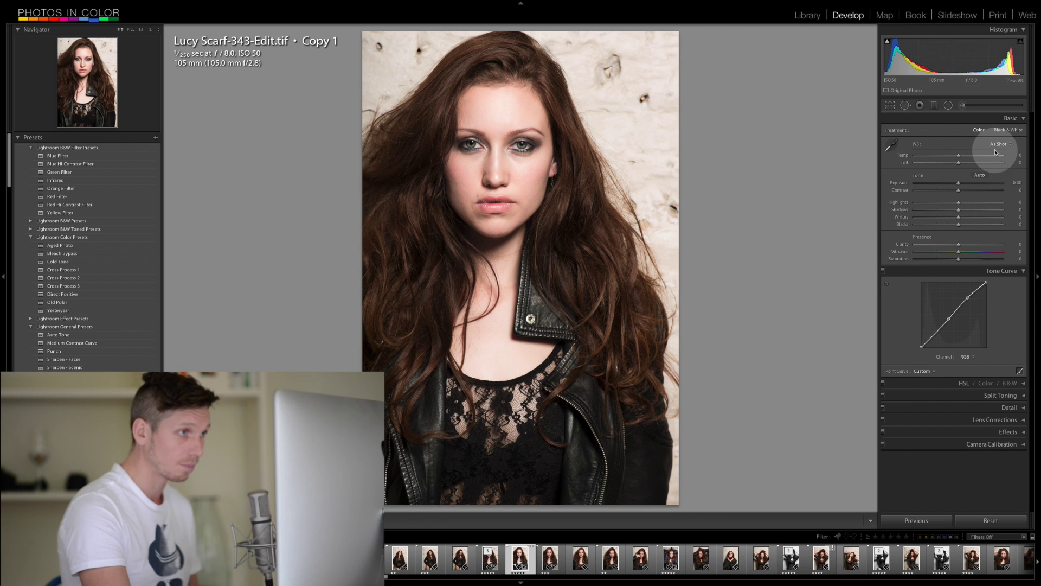
# - In the Red channel curve, anchor the lower midtones, delete the extra upper control point and lift the shadows slightly
pyautogui.click(967, 357)
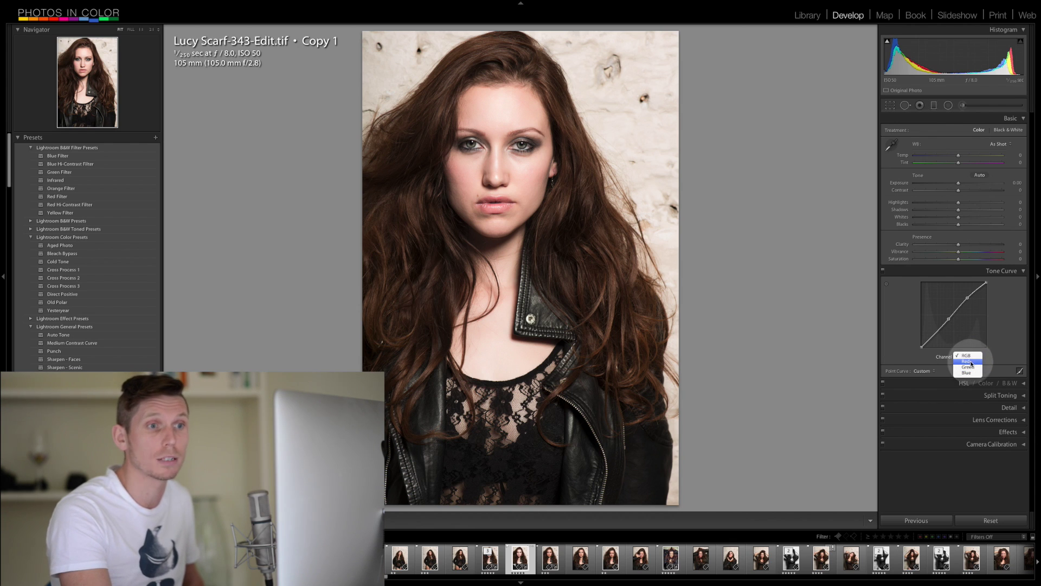
pyautogui.click(968, 363)
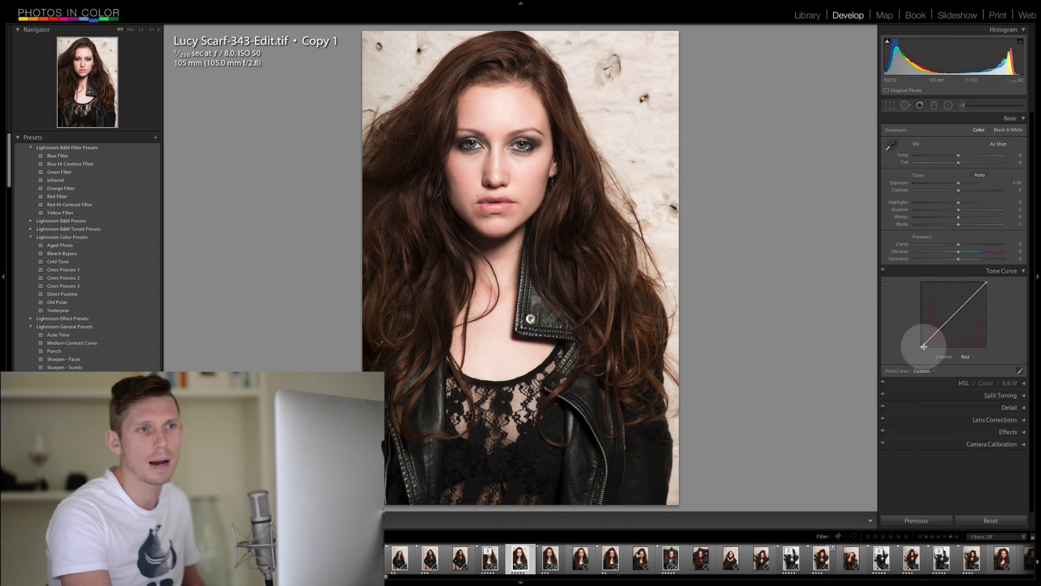
pyautogui.click(963, 305)
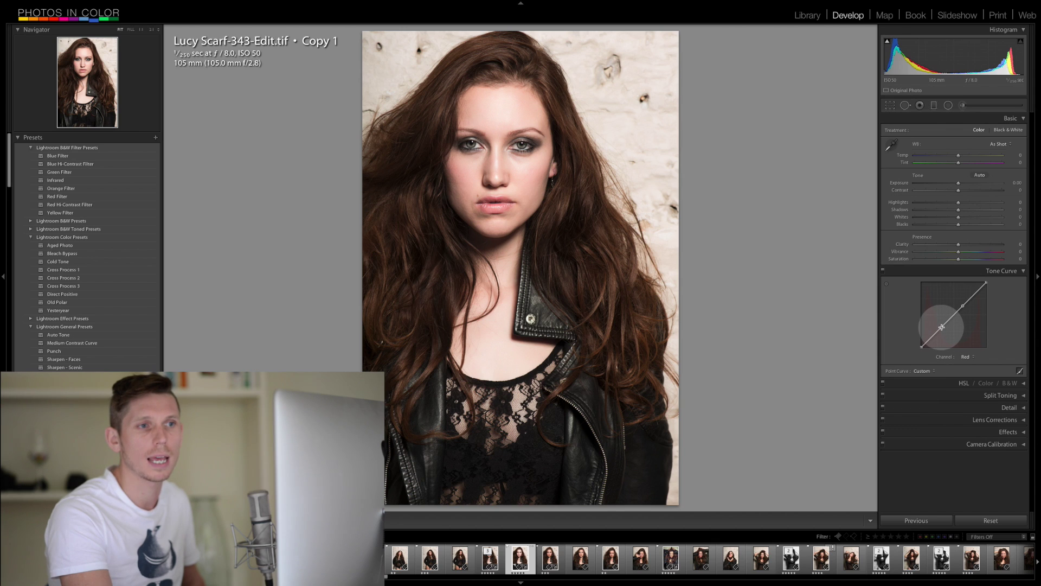
pyautogui.rightClick(963, 307)
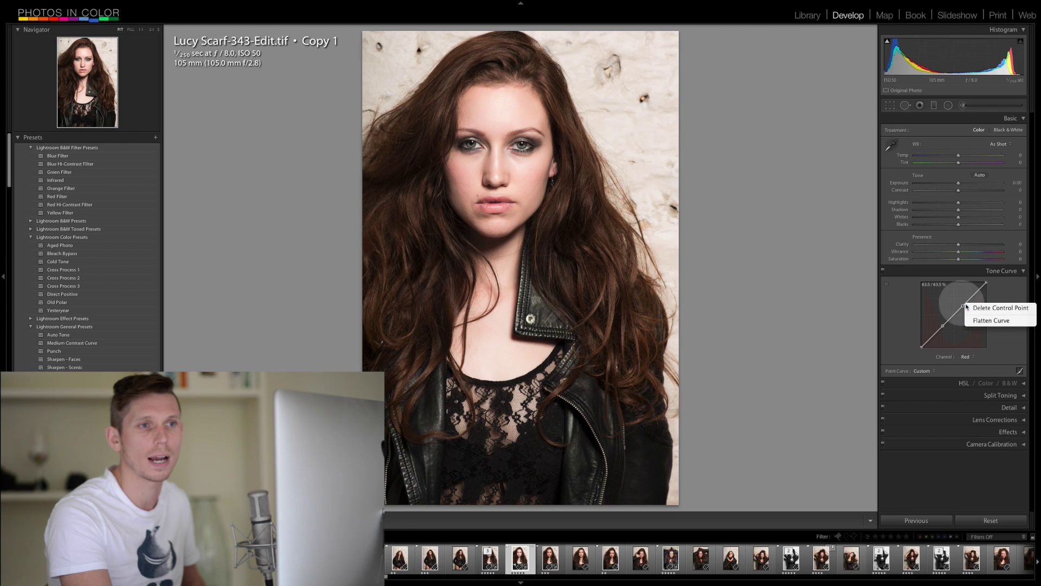
pyautogui.click(976, 307)
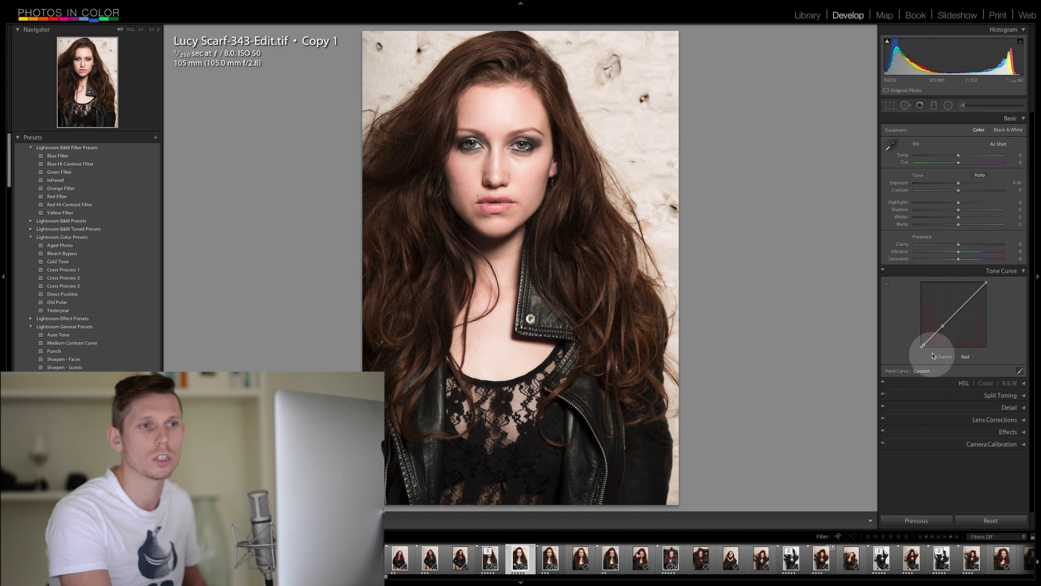
pyautogui.moveTo(932, 337); pyautogui.dragTo(931, 335)
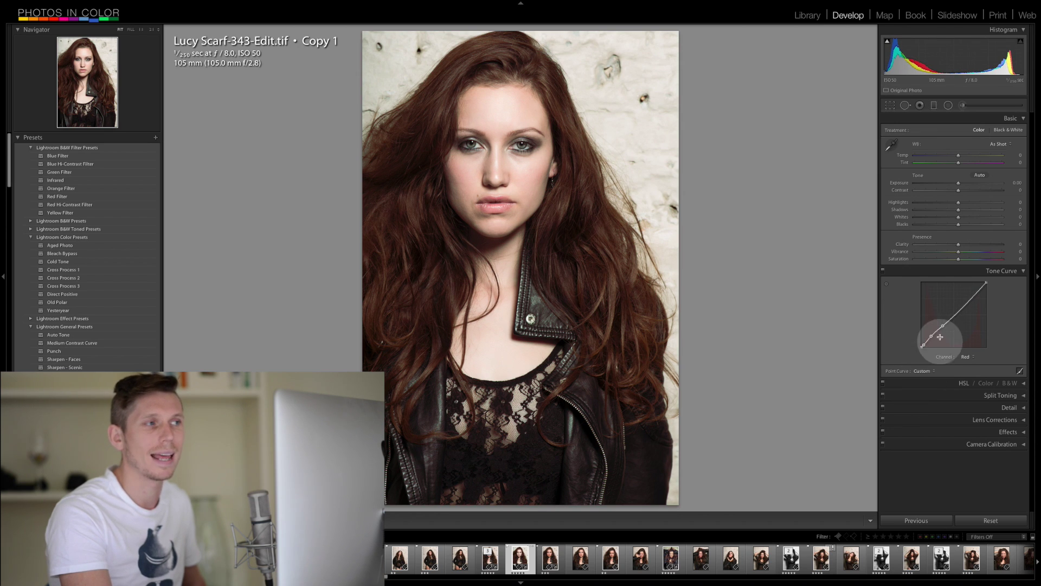
# - In the Green channel curve, add three control points in the highlights and adjust the middle one slightly
pyautogui.click(972, 357)
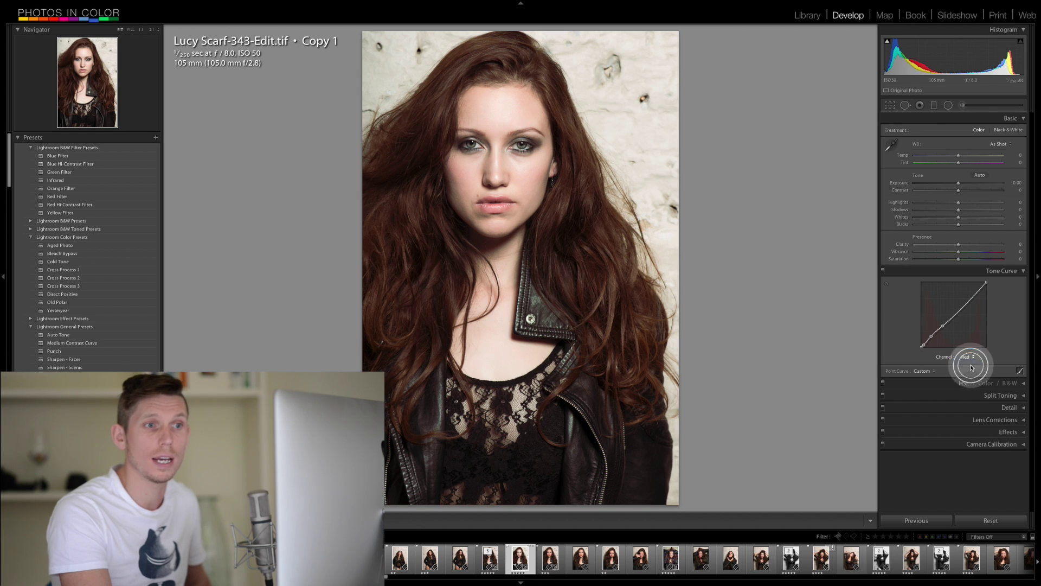
pyautogui.click(971, 366)
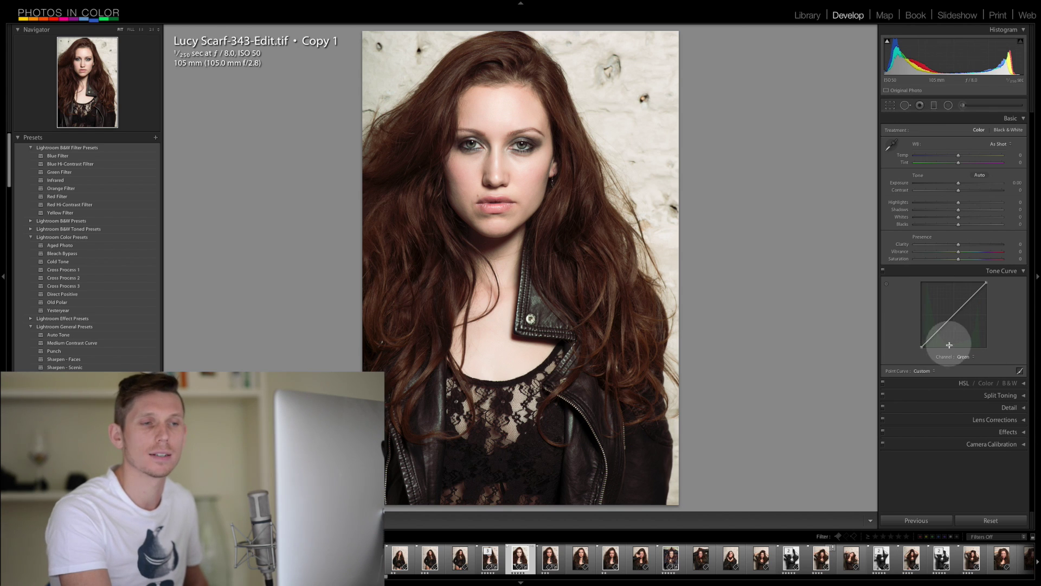
pyautogui.click(967, 301)
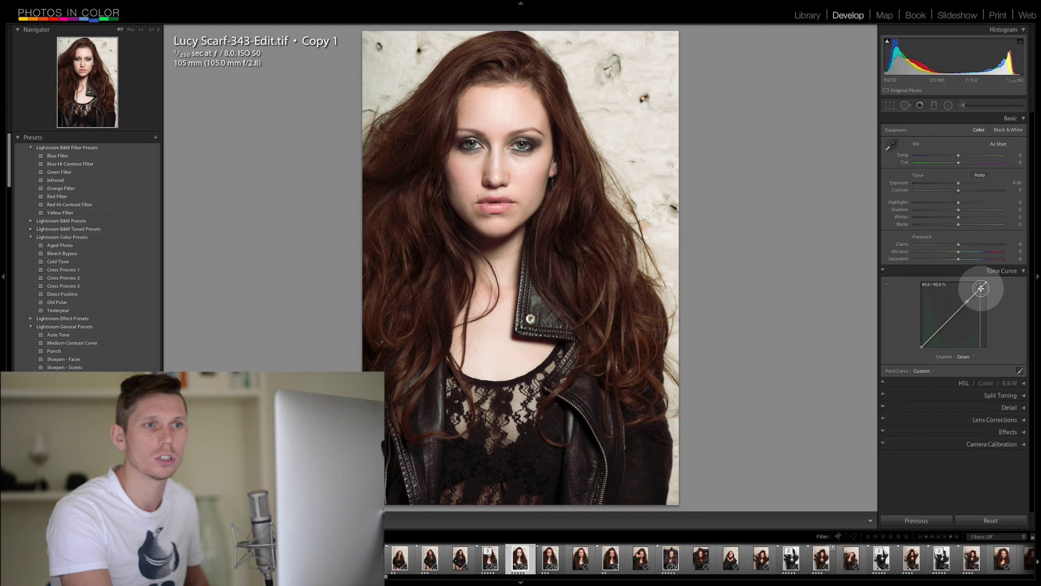
pyautogui.click(980, 288)
pyautogui.moveTo(975, 295); pyautogui.dragTo(974, 293)
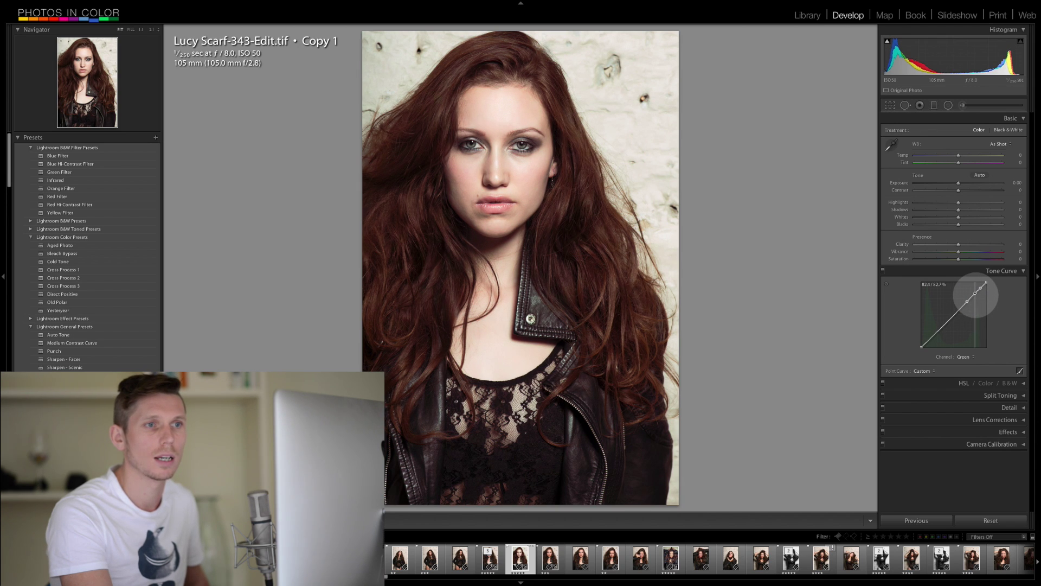
# - Add a point in the Green curve's lower midtones, raise it slightly and inspect the hair up close
pyautogui.moveTo(944, 328); pyautogui.dragTo(943, 325)
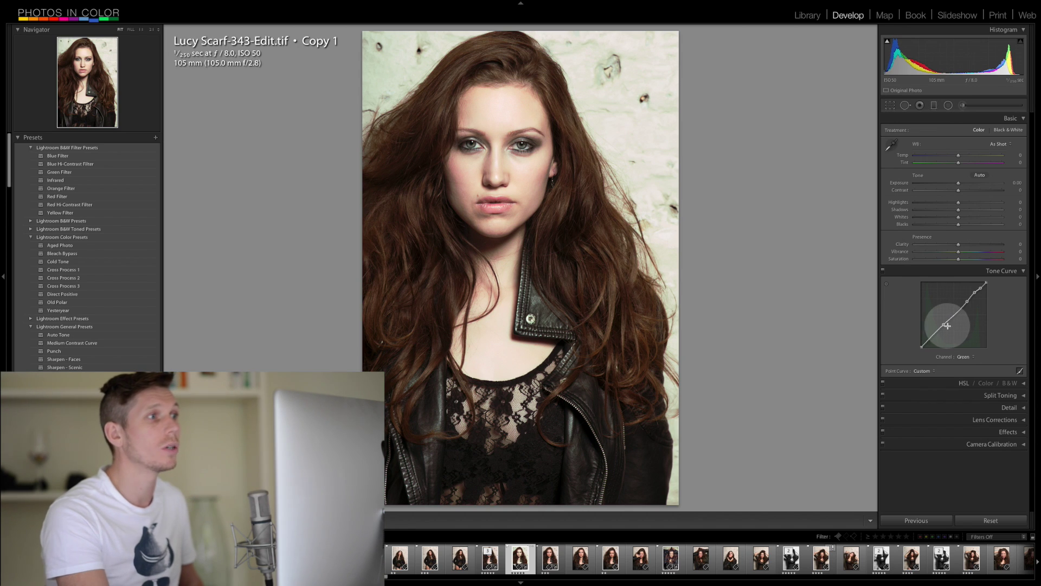
pyautogui.click(435, 53)
pyautogui.moveTo(335, 150); pyautogui.dragTo(519, 91)
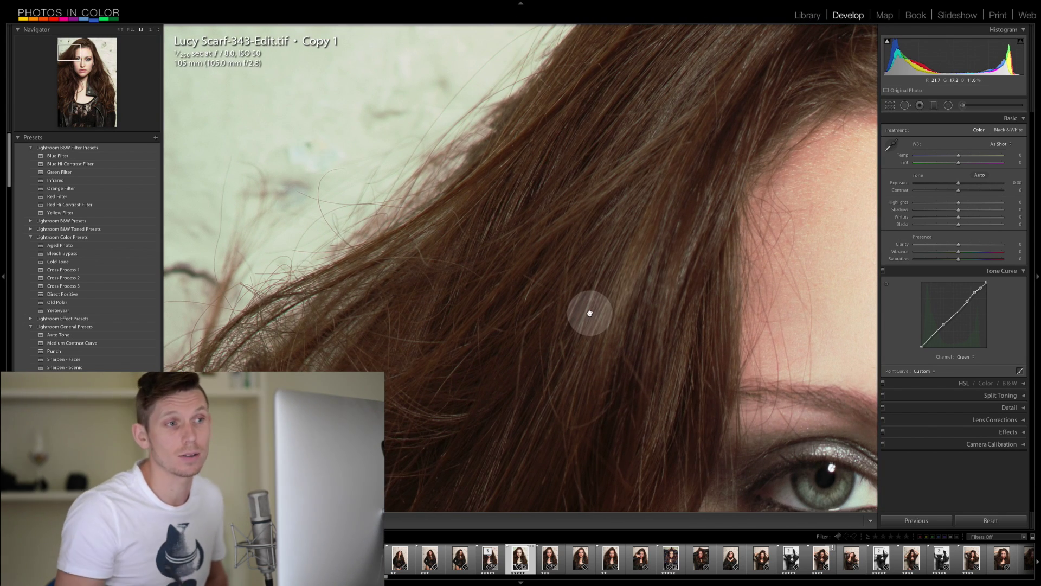
pyautogui.click(745, 352)
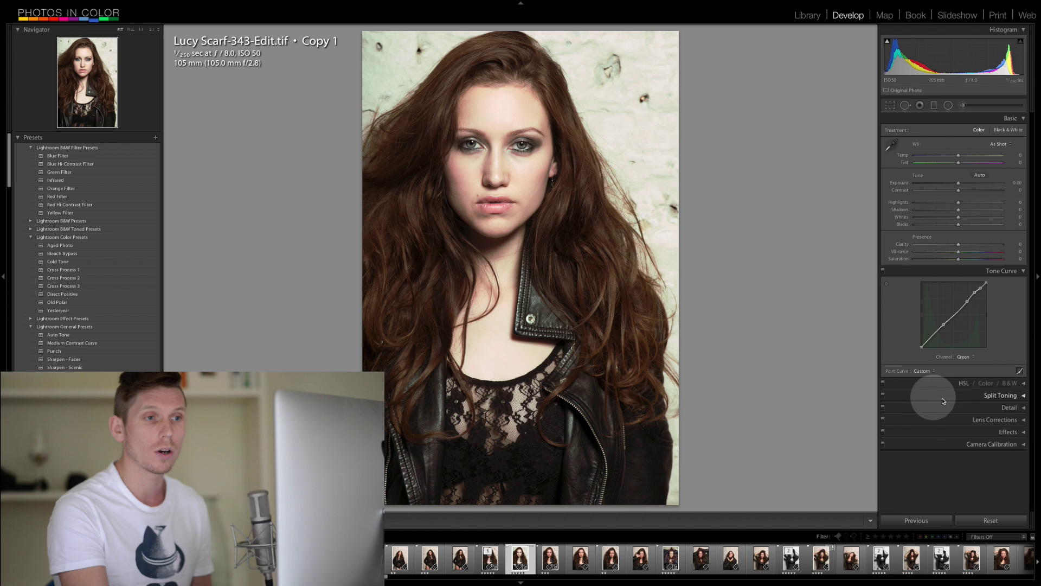
# - Restore the Linear point curve and set Contrast back to 0
pyautogui.click(922, 371)
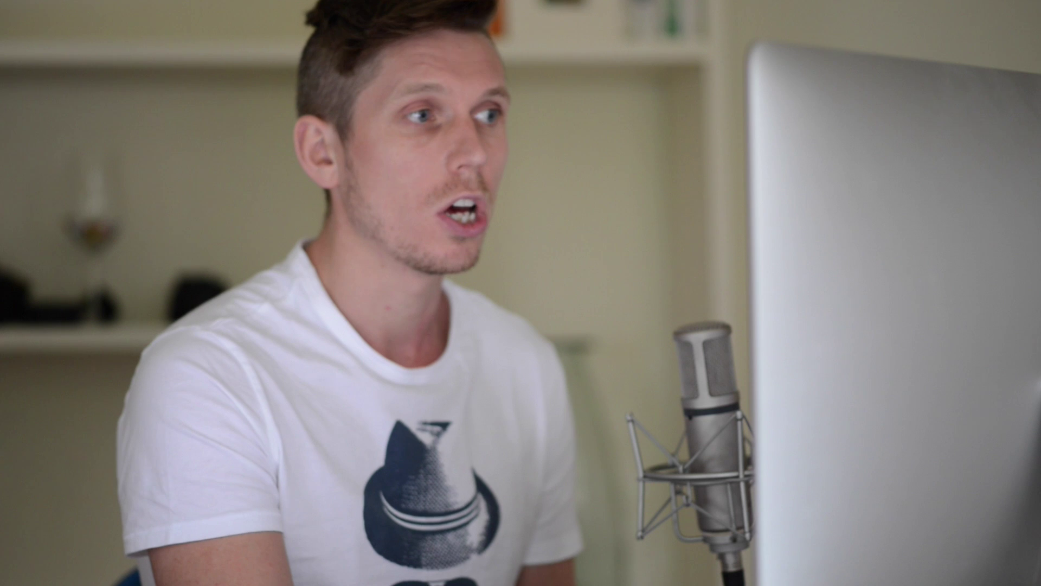
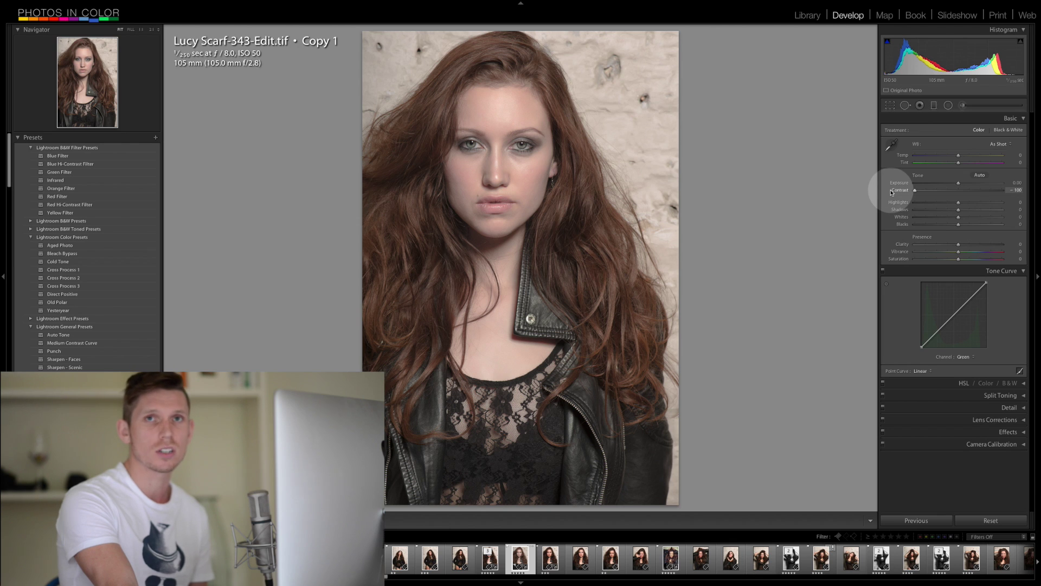
pyautogui.moveTo(914, 191); pyautogui.dragTo(959, 193)
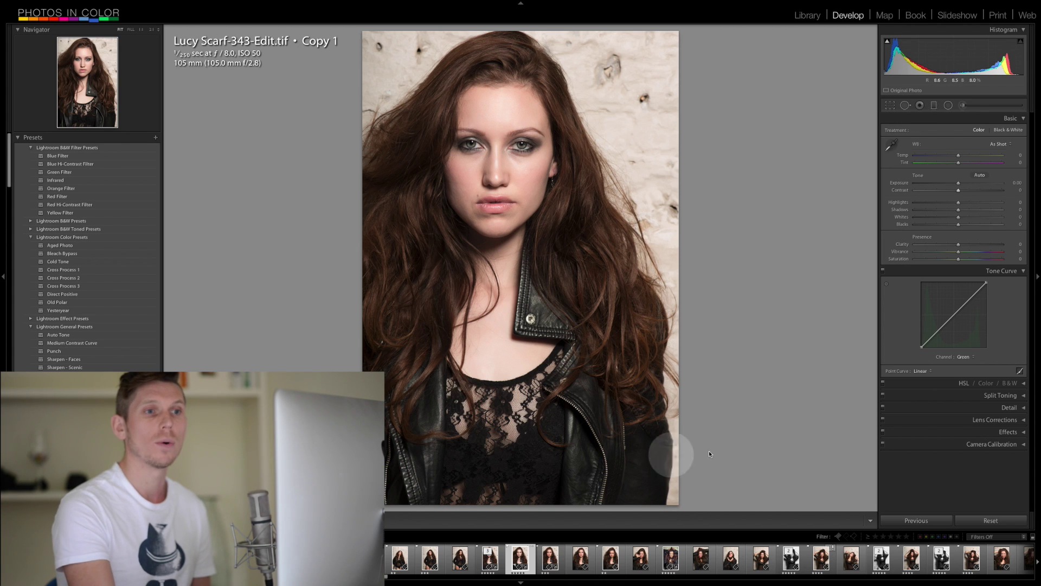
# - In the RGB curve, anchor the lower midtones and highlights, raise the black endpoint and lower the white endpoint for a matte fade
pyautogui.click(964, 356)
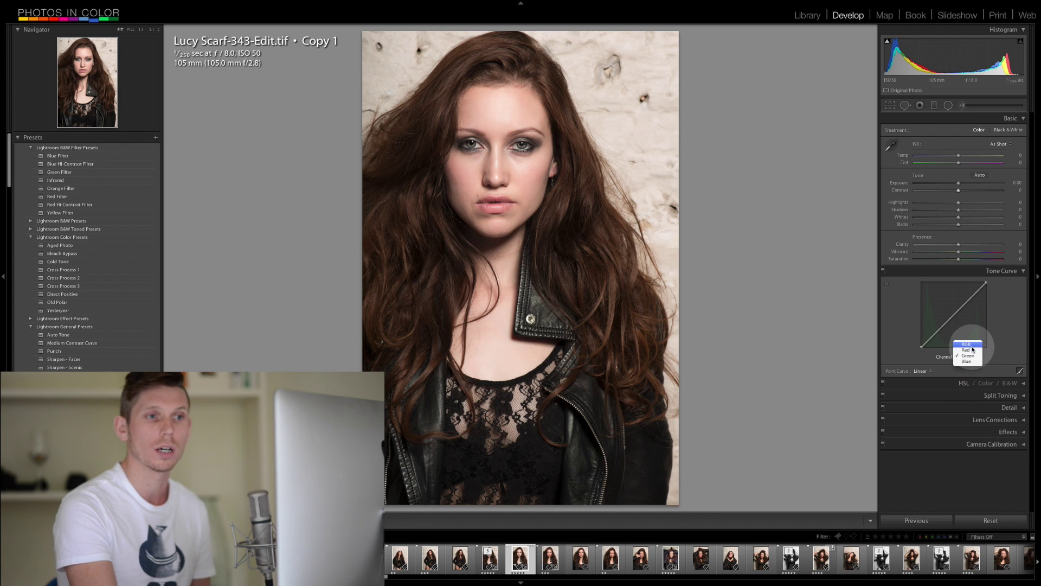
pyautogui.click(966, 344)
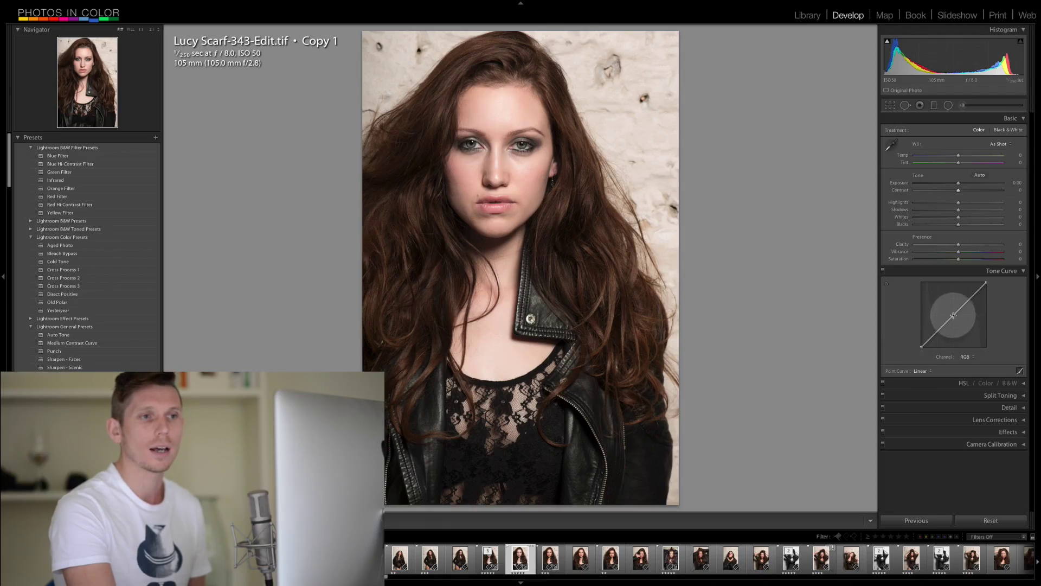
pyautogui.click(941, 326)
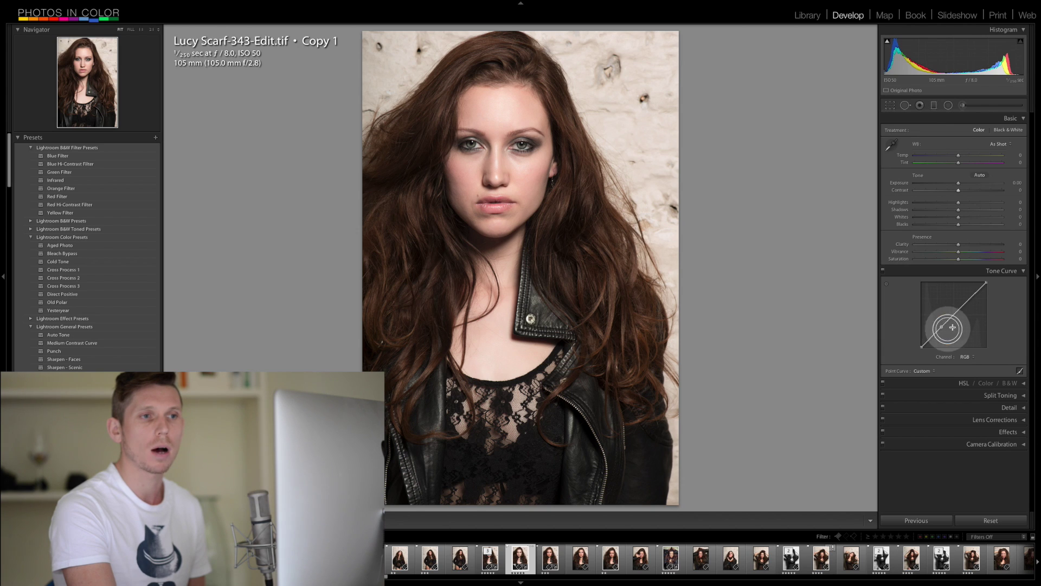
pyautogui.click(971, 297)
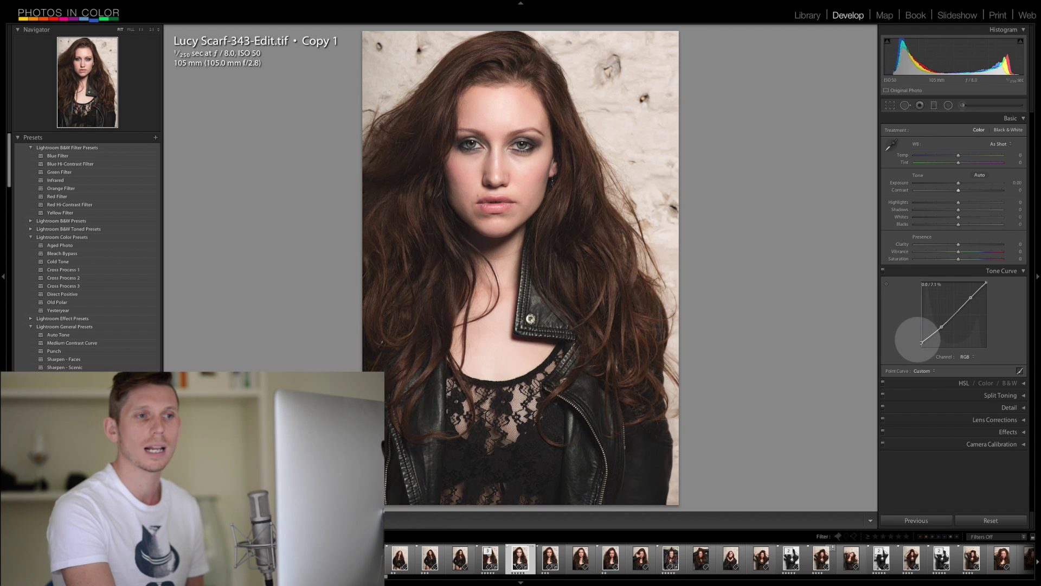
pyautogui.moveTo(921, 347); pyautogui.dragTo(922, 334)
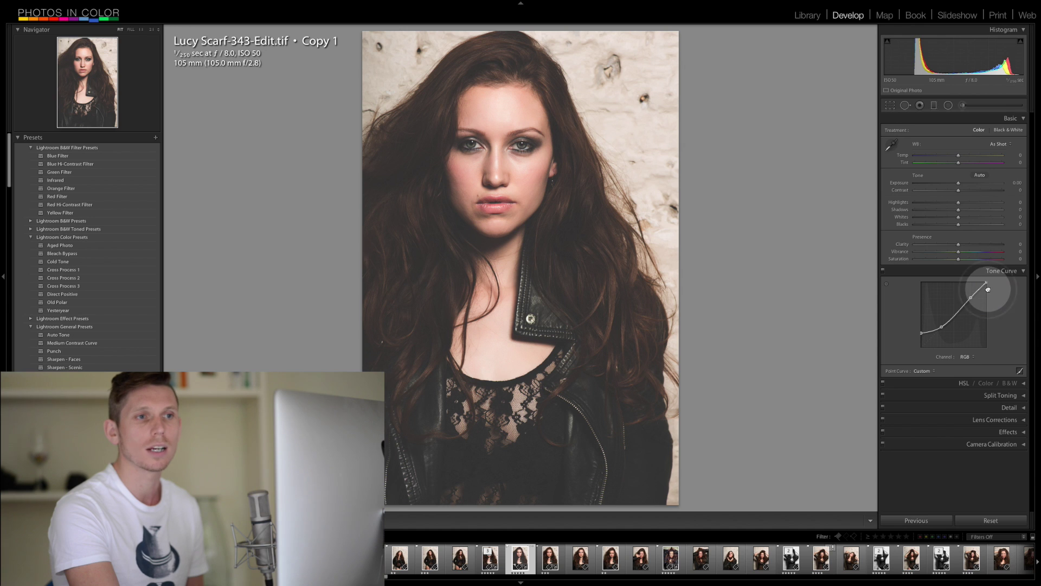
pyautogui.moveTo(986, 283); pyautogui.dragTo(985, 293)
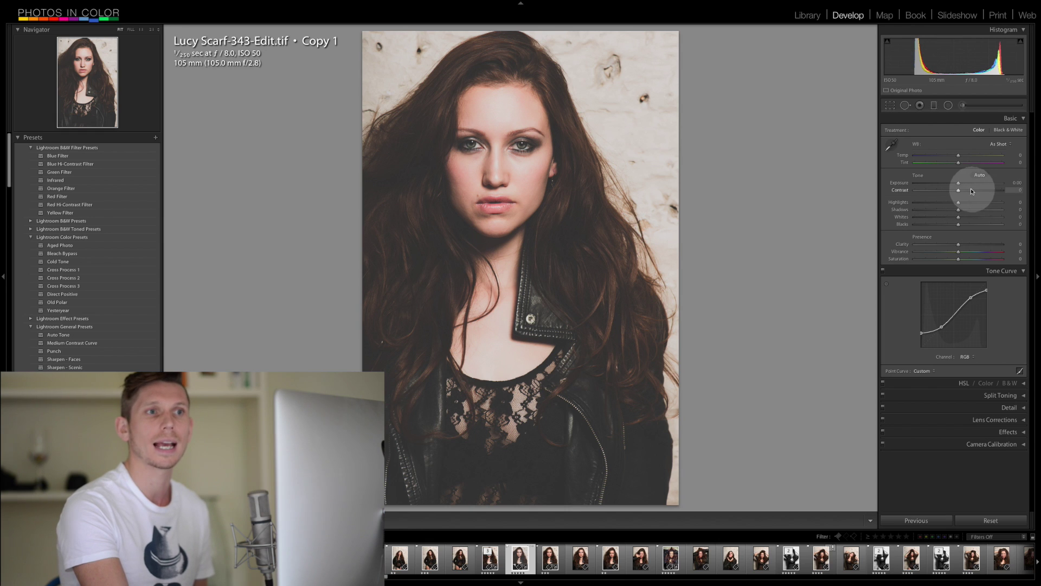
# - Set Contrast to -29, Highlights to -20, Whites to +26 and Blacks to +12
pyautogui.moveTo(959, 190); pyautogui.dragTo(945, 195)
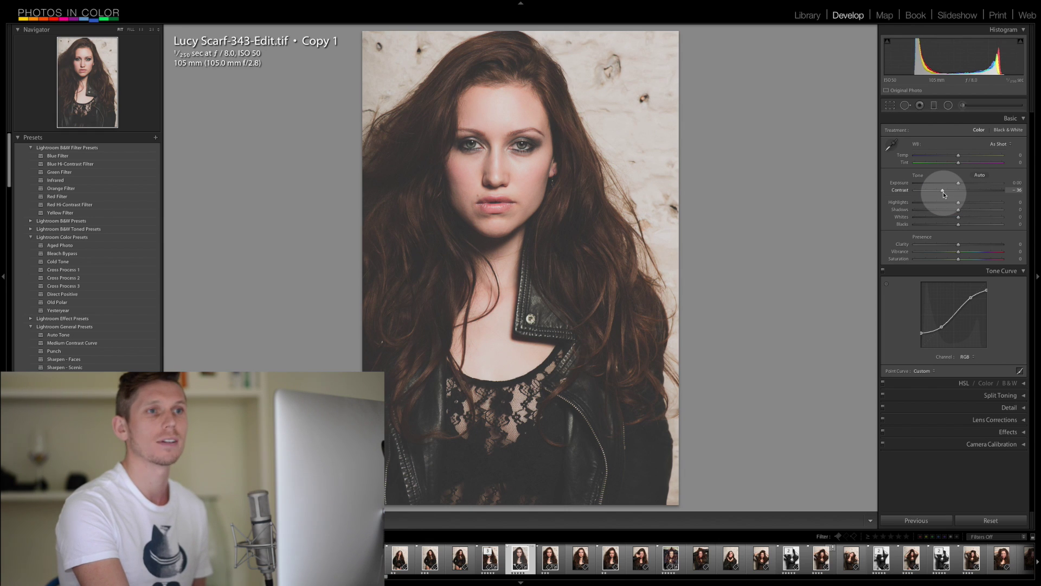
pyautogui.moveTo(958, 203); pyautogui.dragTo(964, 227)
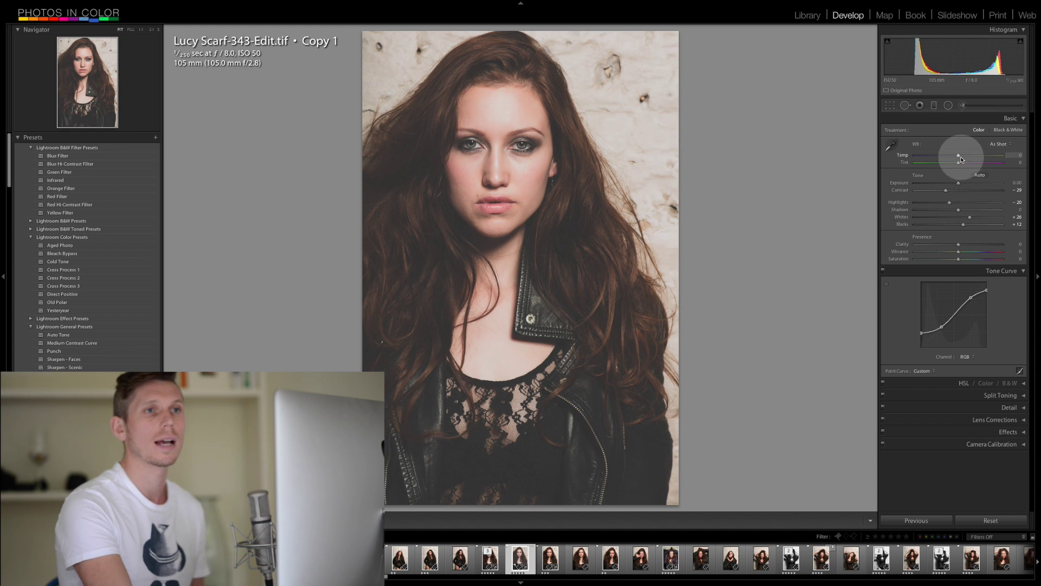
# - Try the Auto white balance on the portrait and undo it
pyautogui.click(999, 144)
pyautogui.click(1000, 151)
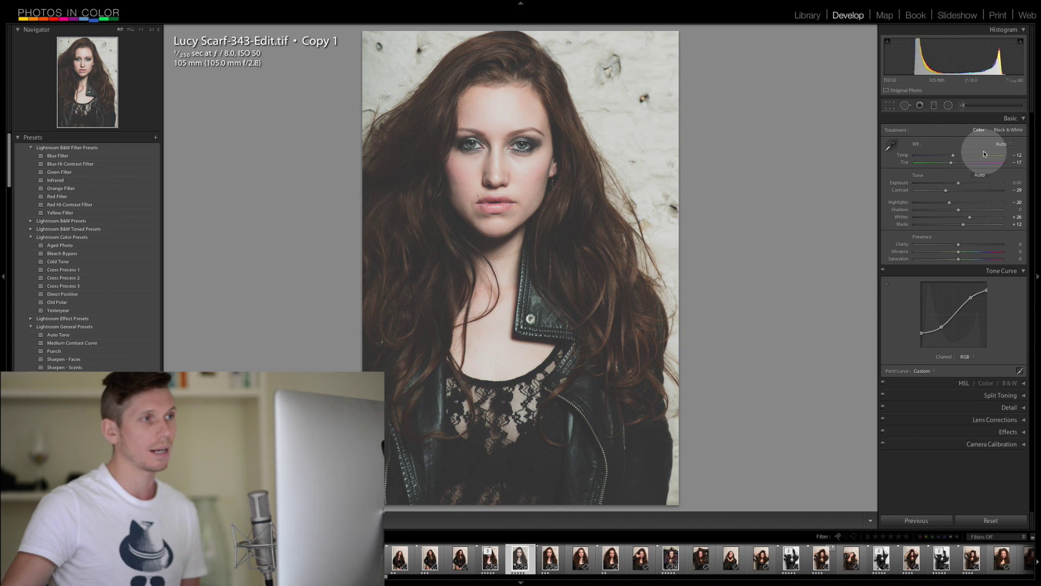
pyautogui.press('super+z')
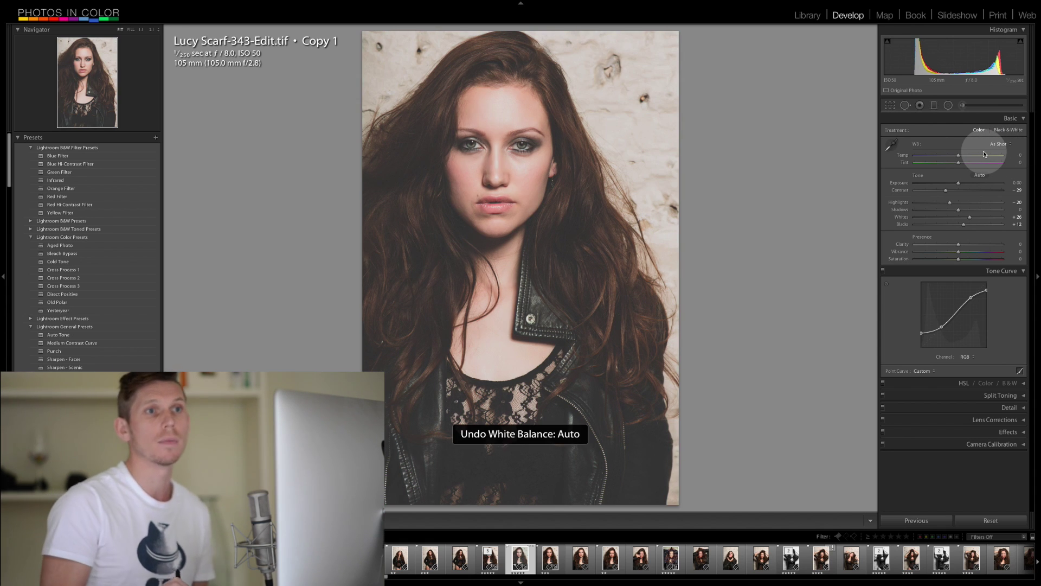